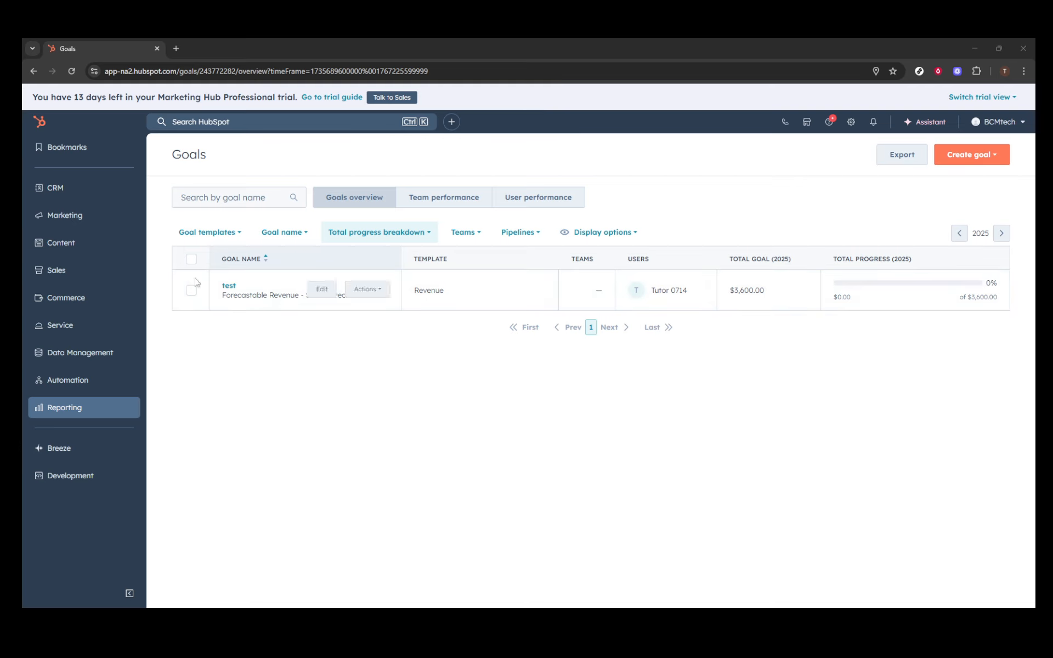
- Go to the Reporting Goals page and start a goal from the Sales 'Deals created' template
left_click(117, 412)
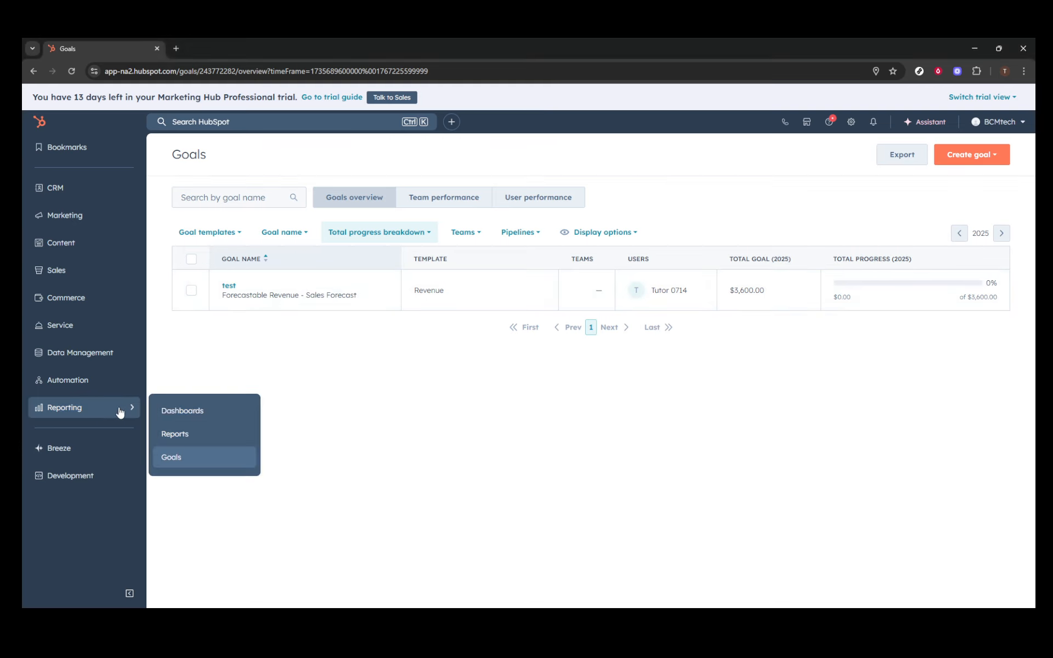
left_click(170, 462)
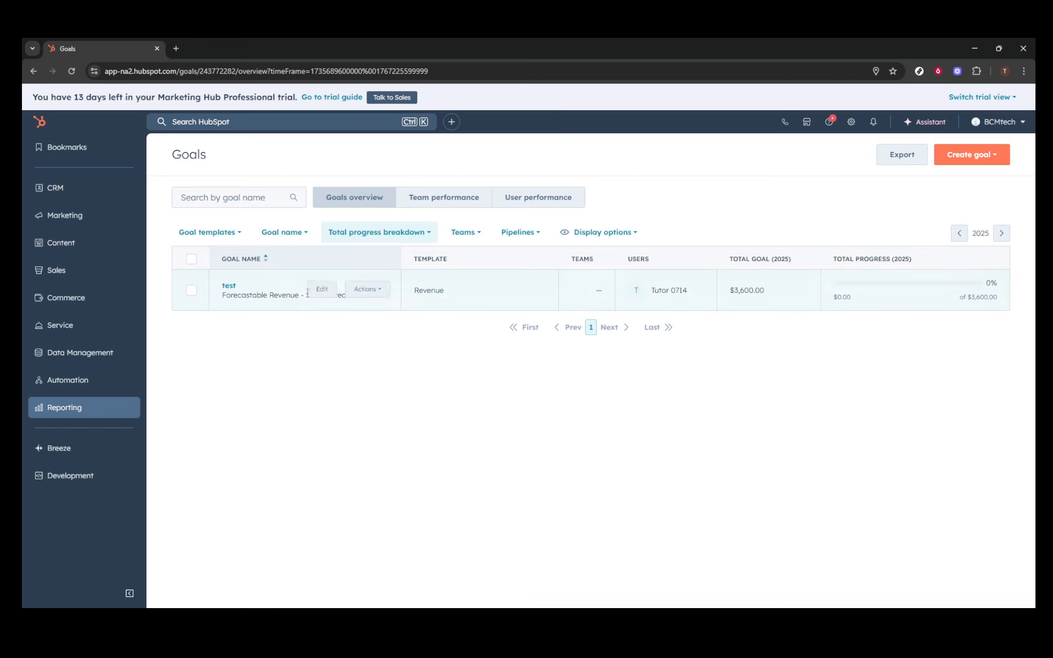
left_click(994, 157)
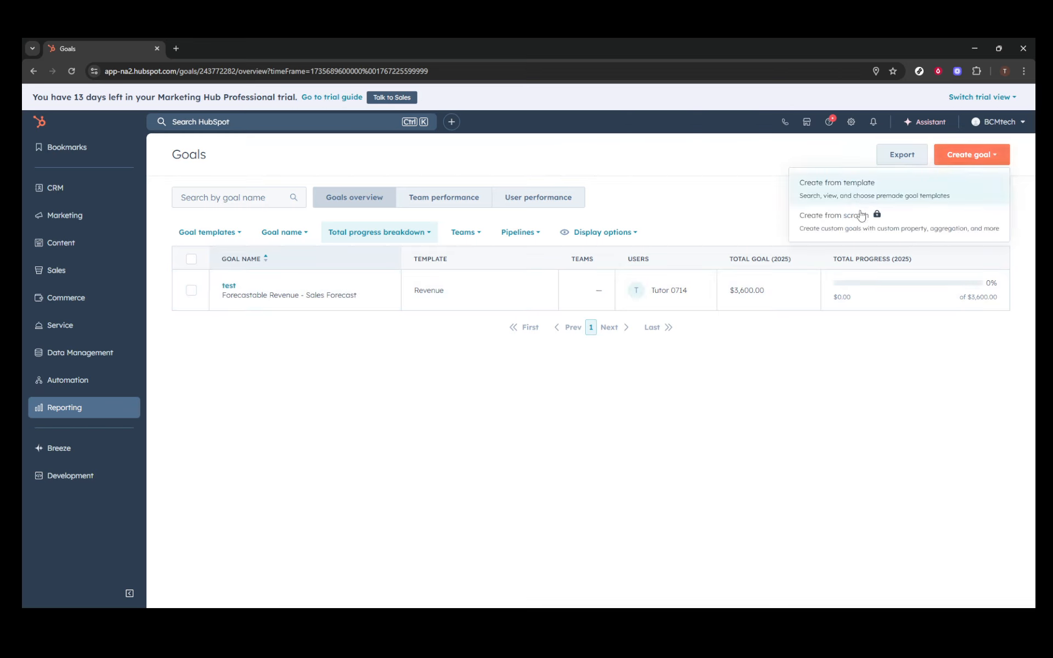
left_click(867, 191)
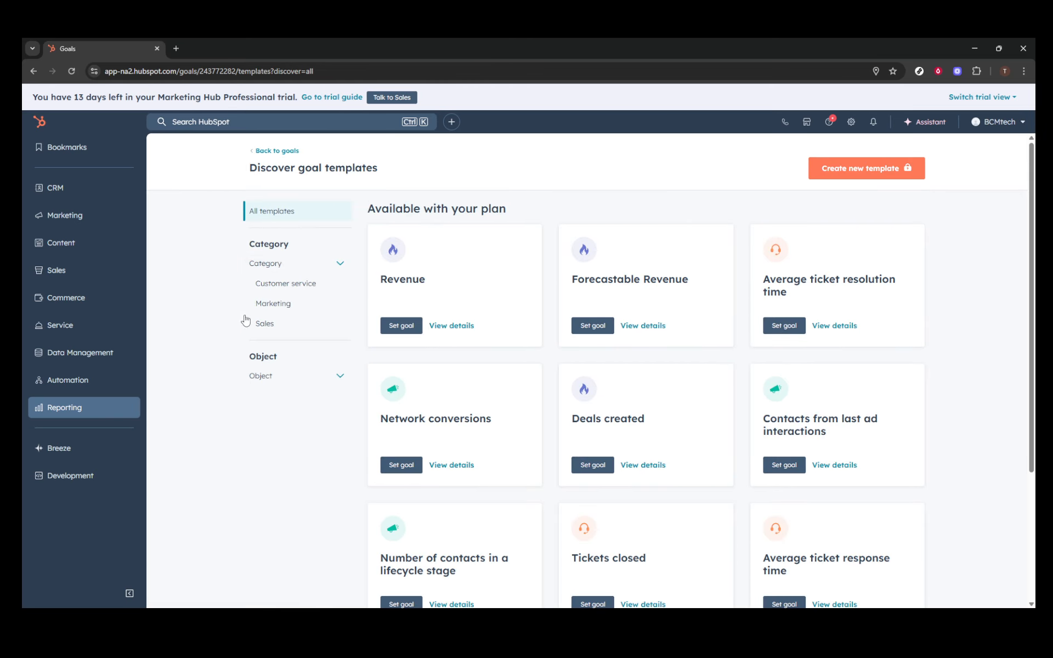
left_click(266, 325)
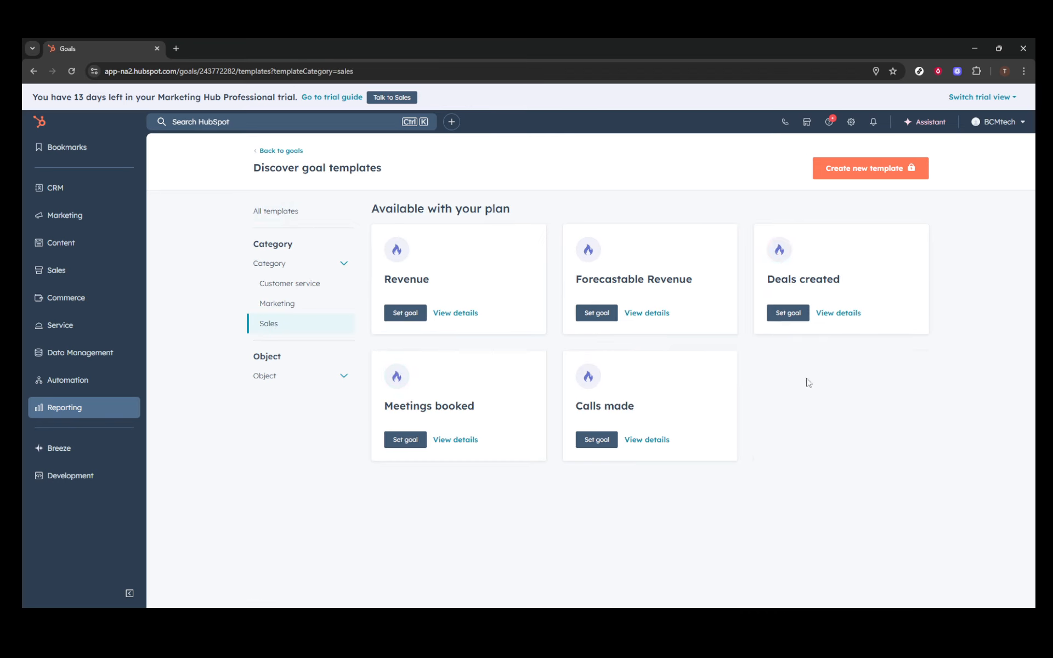
left_click(795, 317)
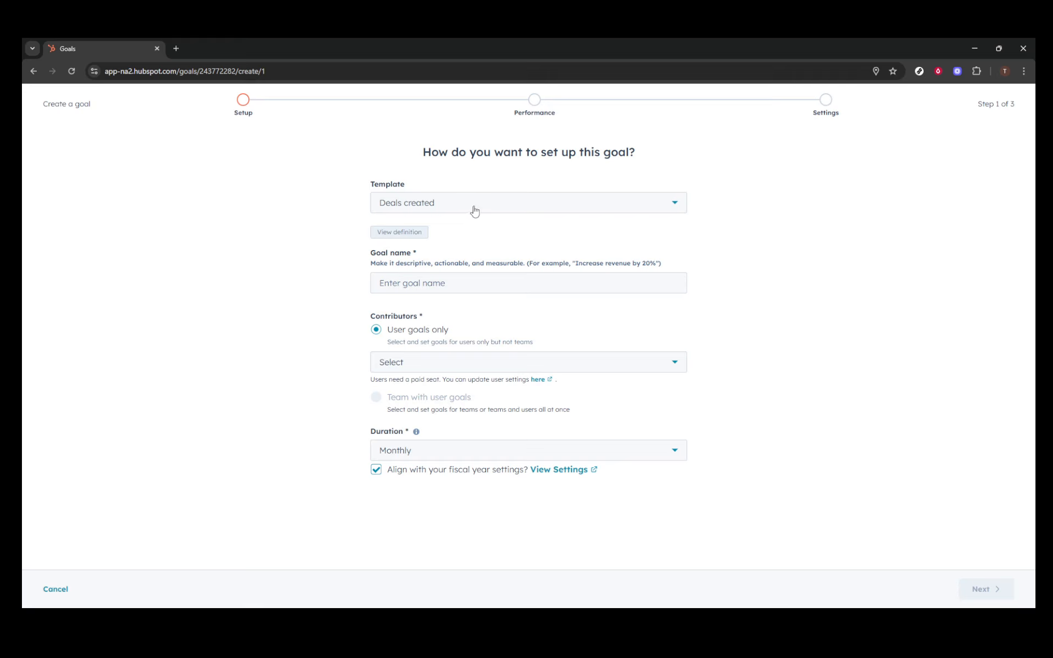
- Name the Deals created goal 'test2', add the available user as contributor, and continue with Monthly duration
left_click(503, 207)
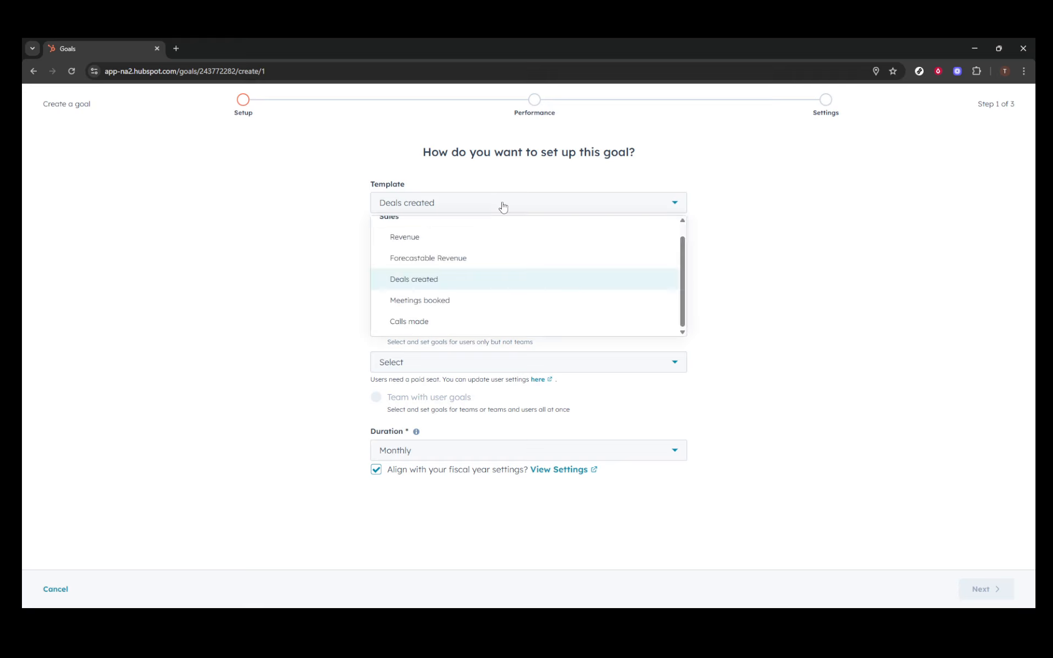
left_click(503, 207)
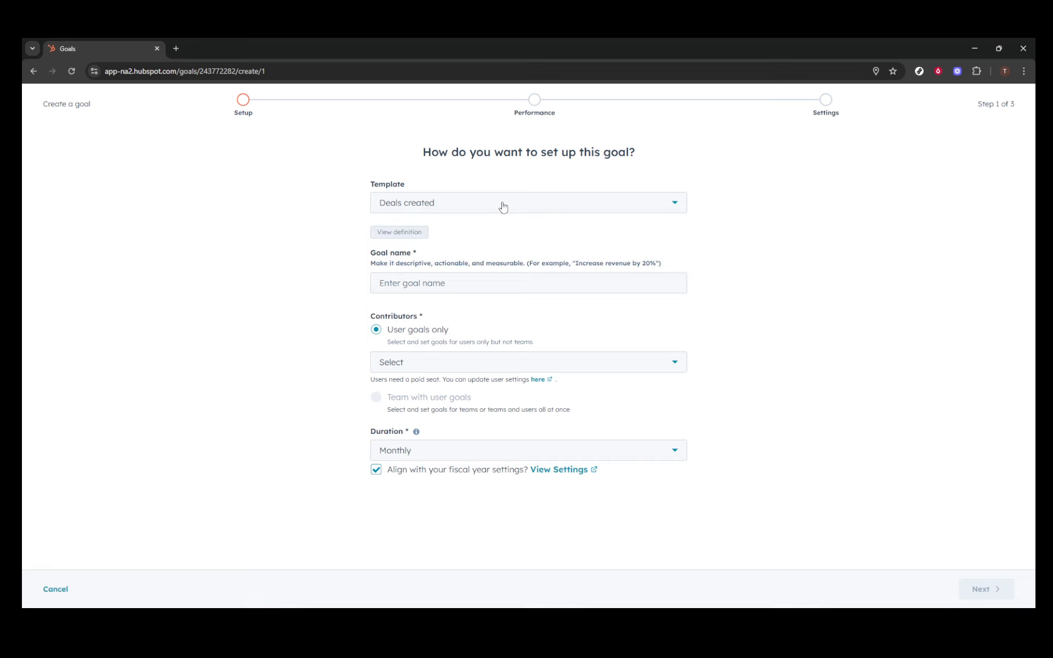
left_click(440, 284)
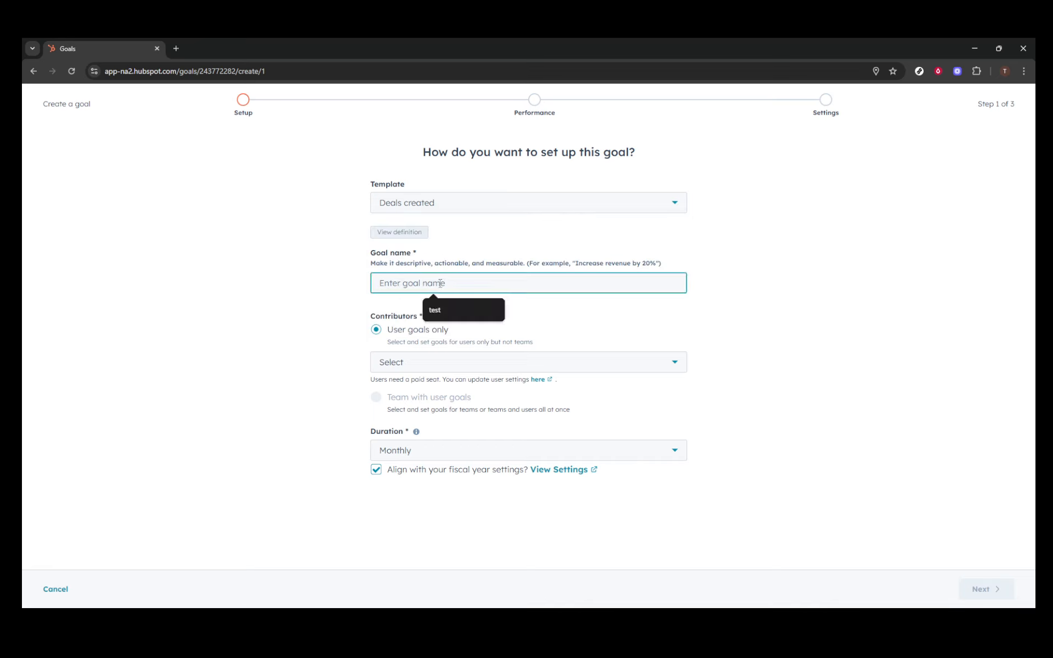
type("test2")
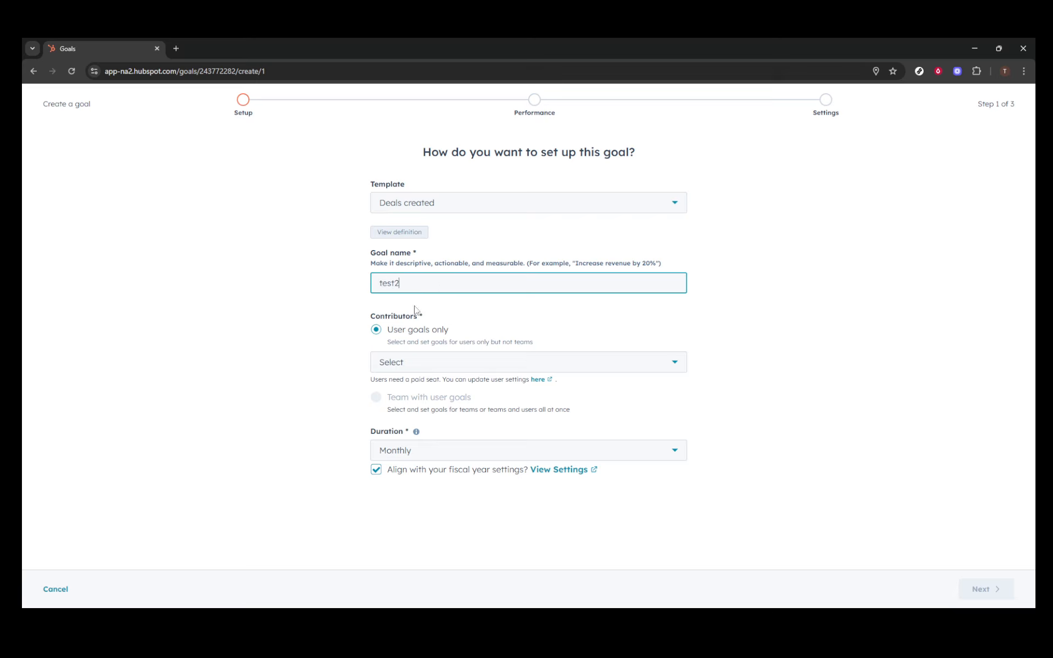
left_click(426, 364)
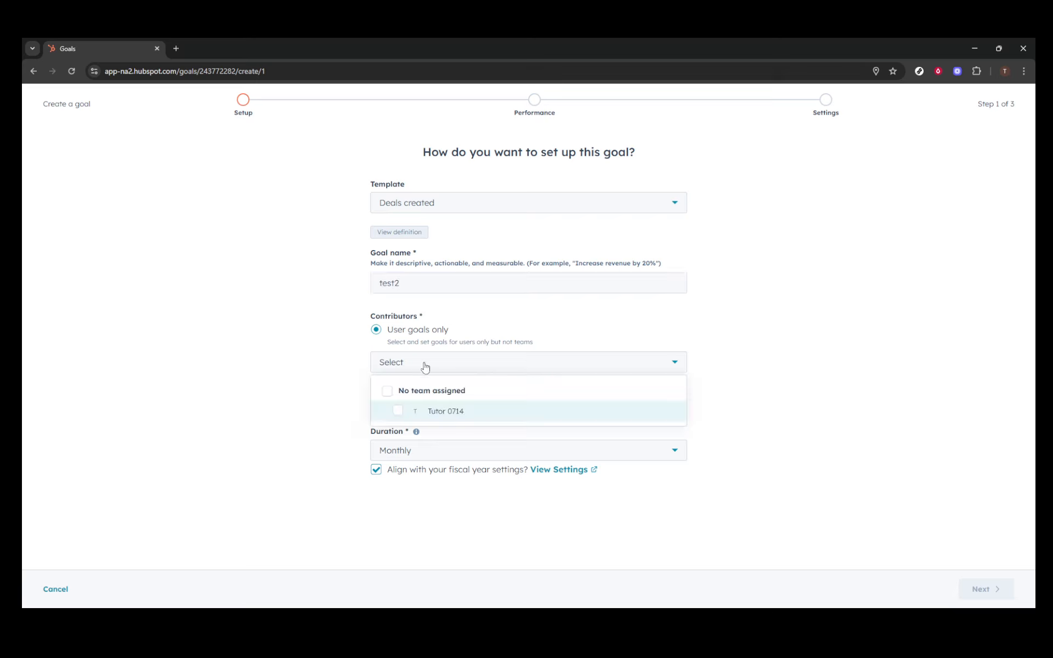
left_click(399, 411)
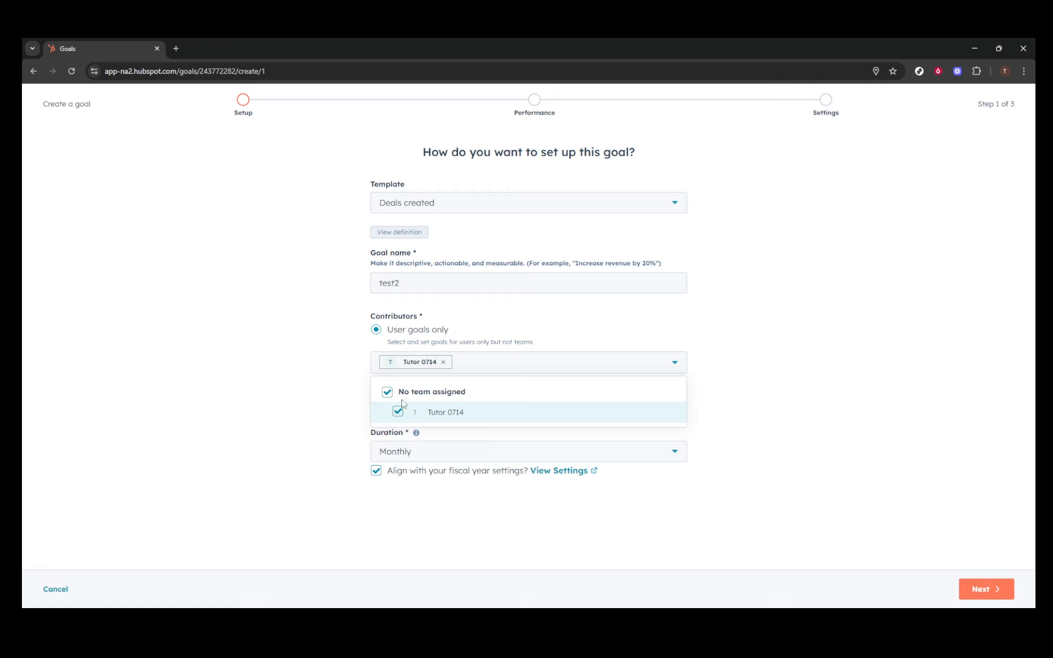
left_click(325, 395)
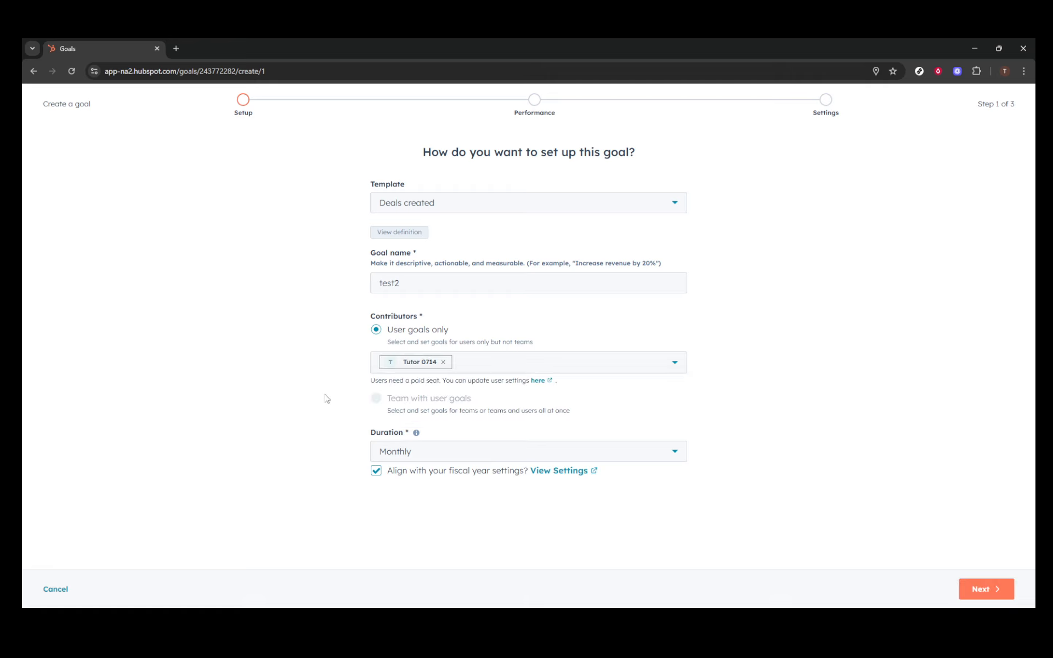
left_click(985, 590)
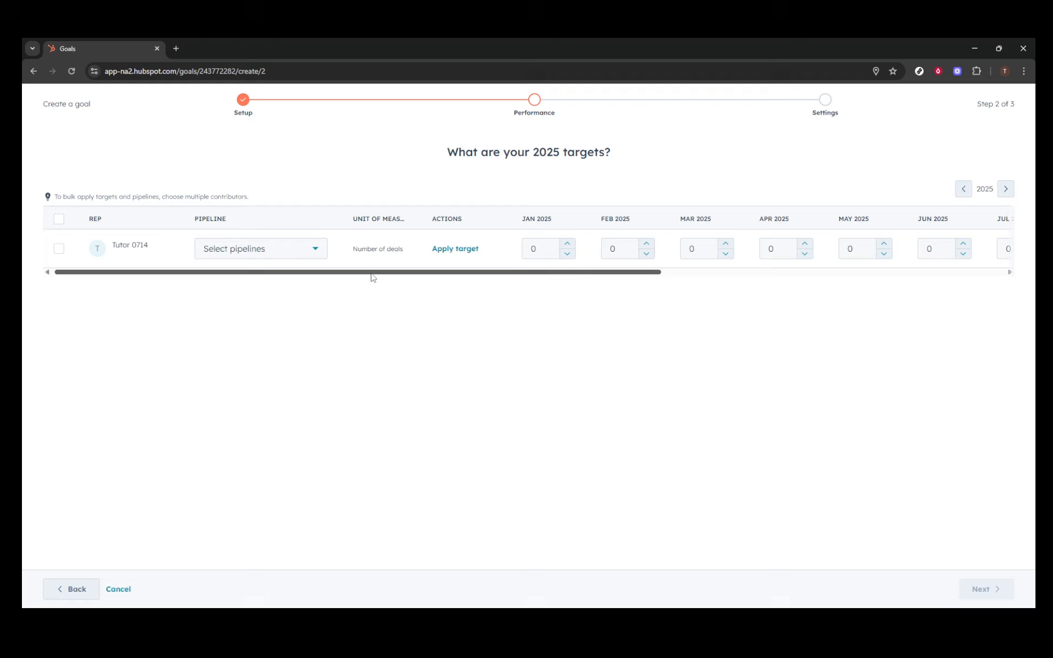
- Fill every 2025 monthly target with 300 deals
left_click_drag(368, 274, 269, 280)
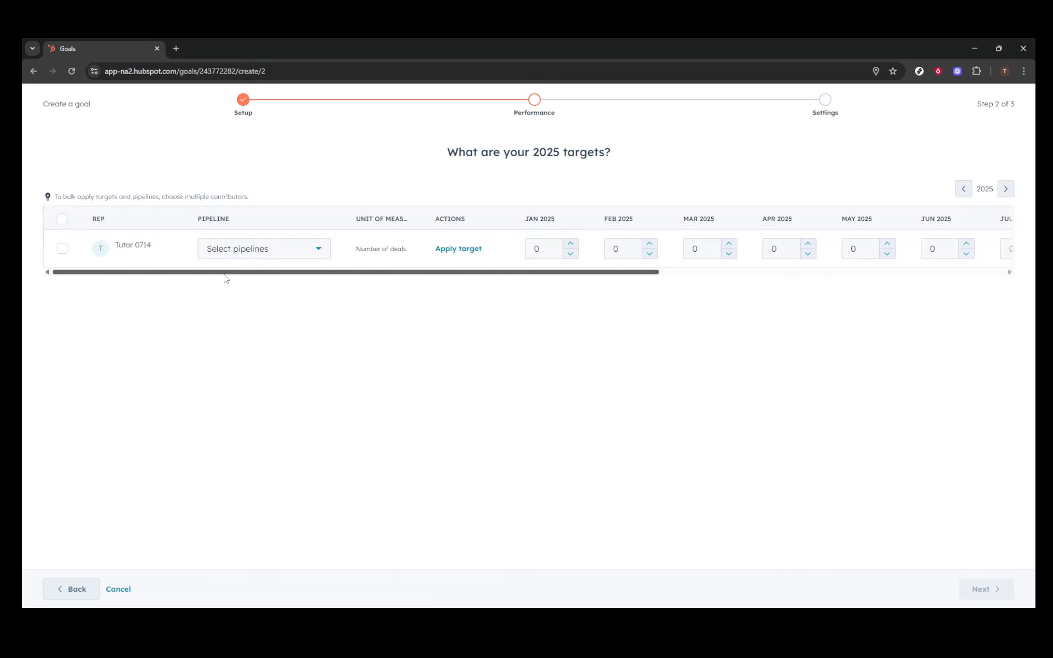
left_click(469, 251)
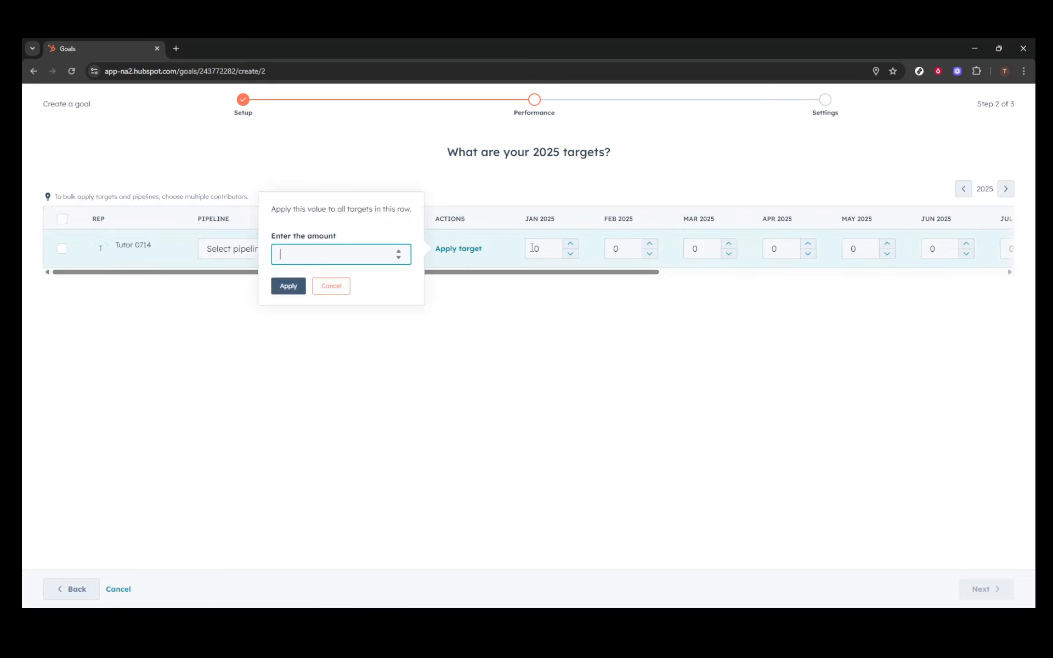
type("300")
left_click(288, 286)
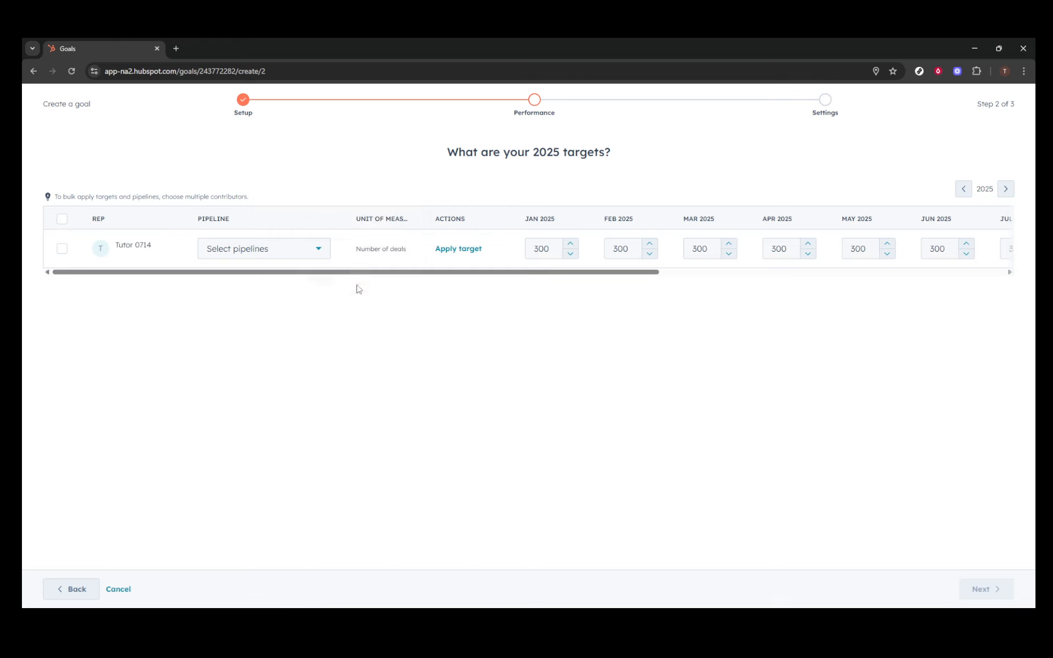
- Apply the goal's targets to the Sales Pipeline
left_click_drag(447, 273, 903, 281)
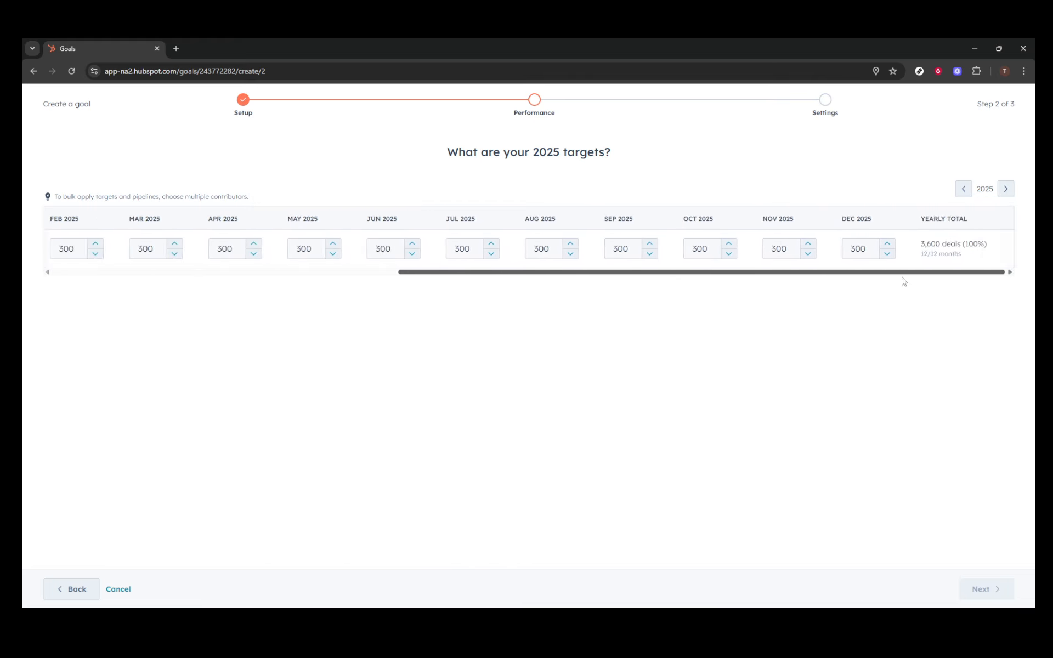
left_click_drag(827, 281, 272, 278)
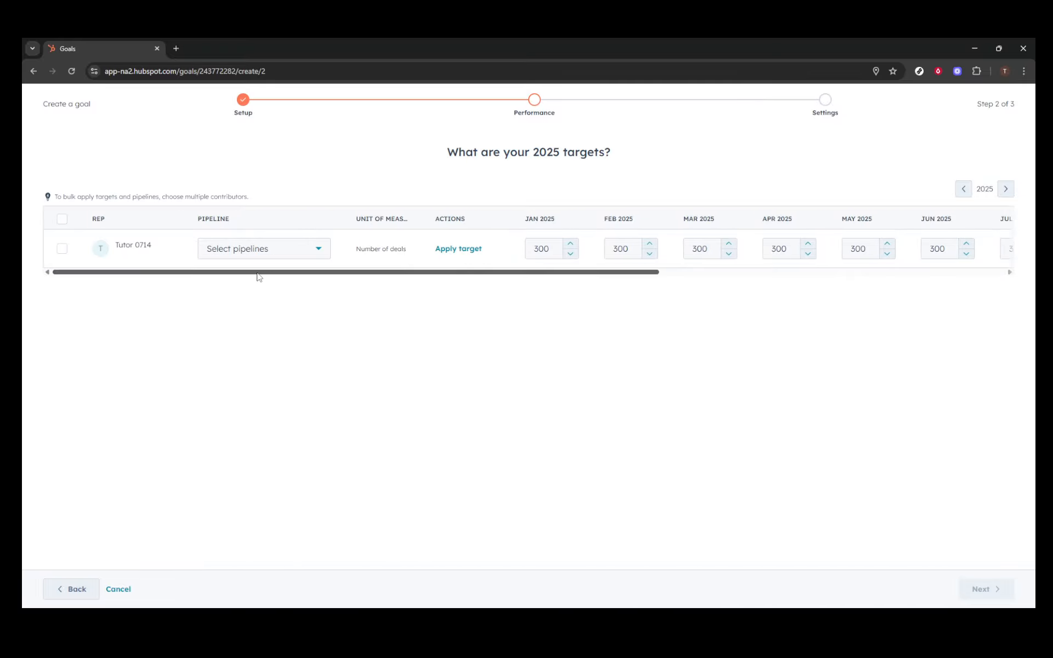
left_click(292, 255)
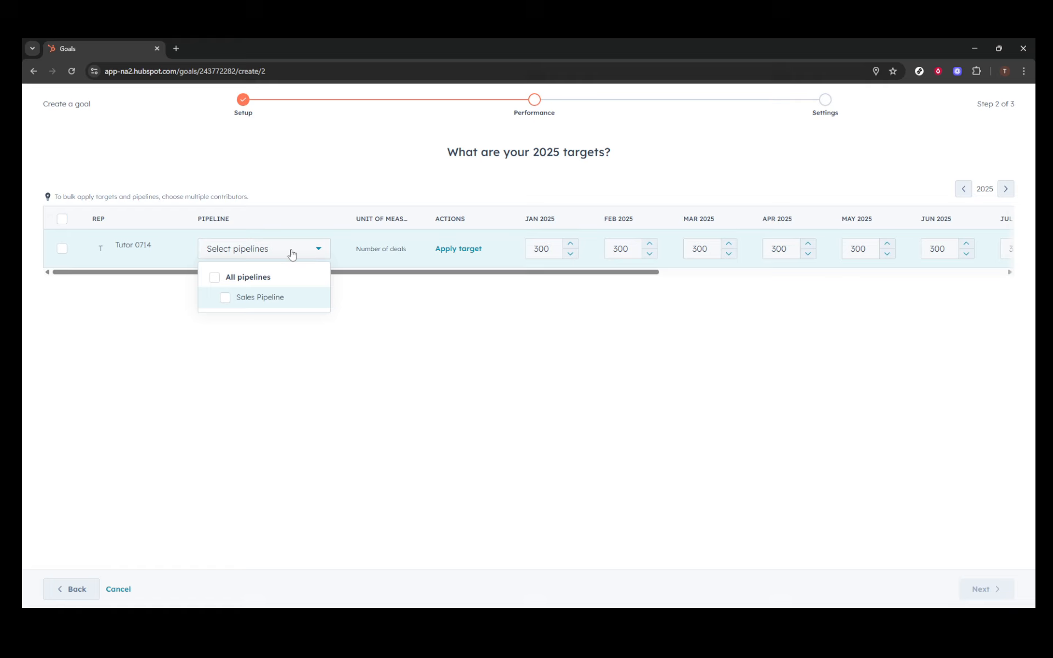
left_click(225, 300)
left_click(393, 388)
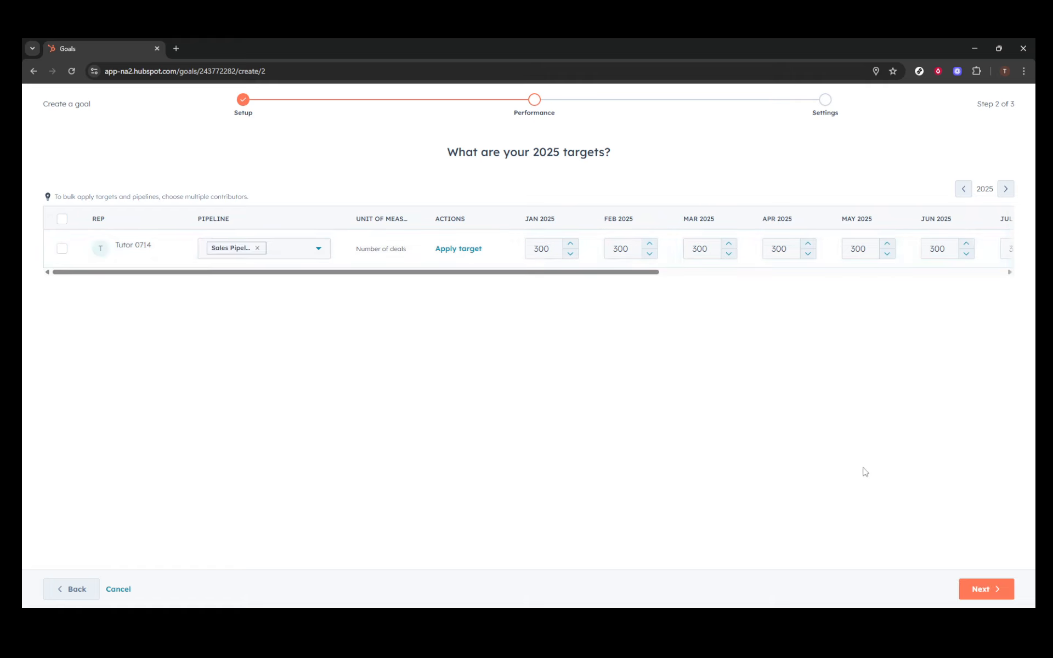
- Enable the kick-off, exceeded, achieved and missed notifications and finish creating the goal
left_click(1004, 590)
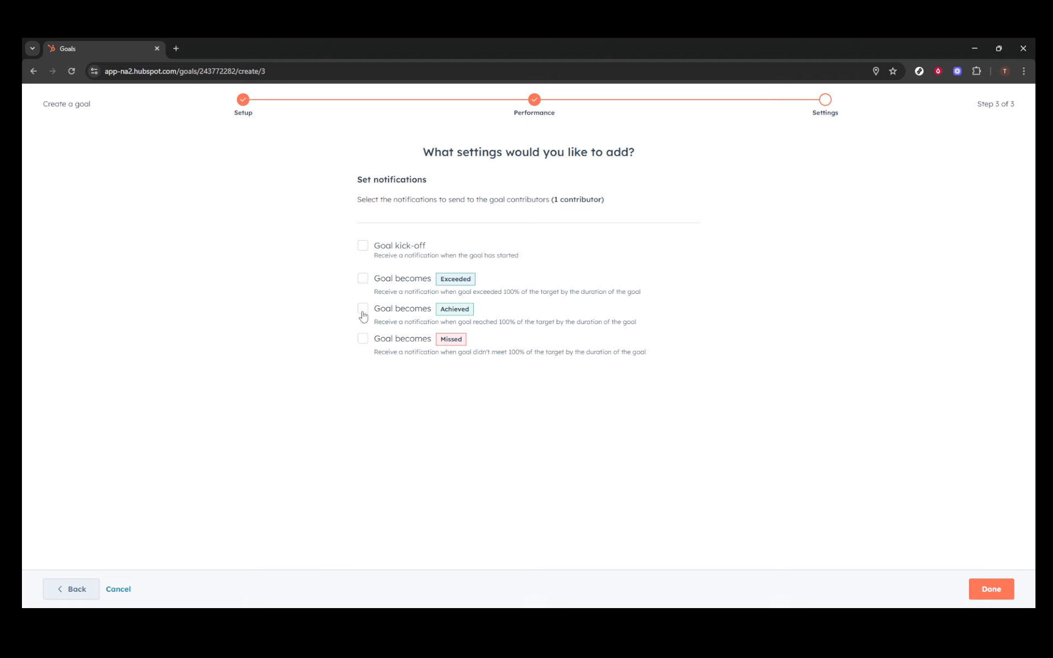
left_click(364, 247)
left_click(364, 281)
left_click(363, 309)
left_click(362, 341)
left_click(984, 590)
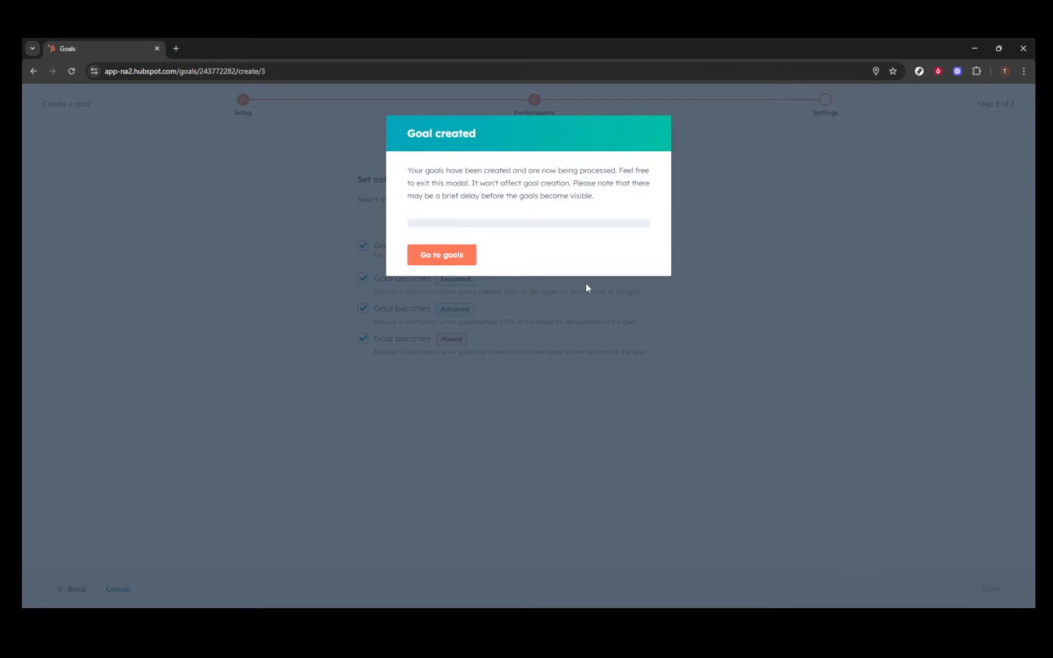
- Go to the goals list, view the Team and User performance tabs, and return to Goals overview
left_click(450, 257)
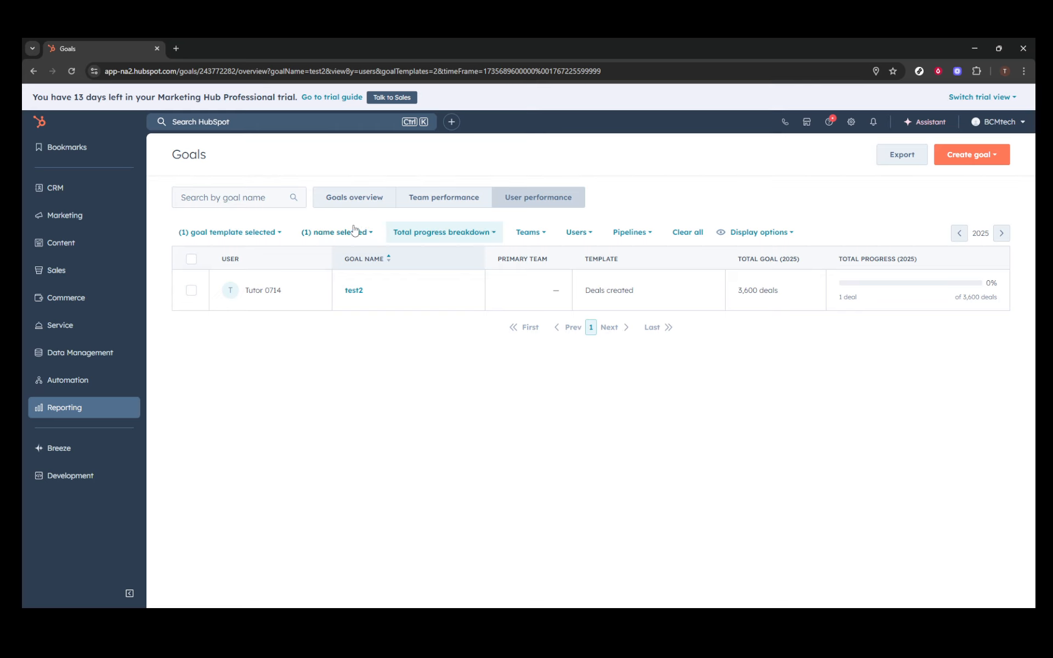
left_click(363, 203)
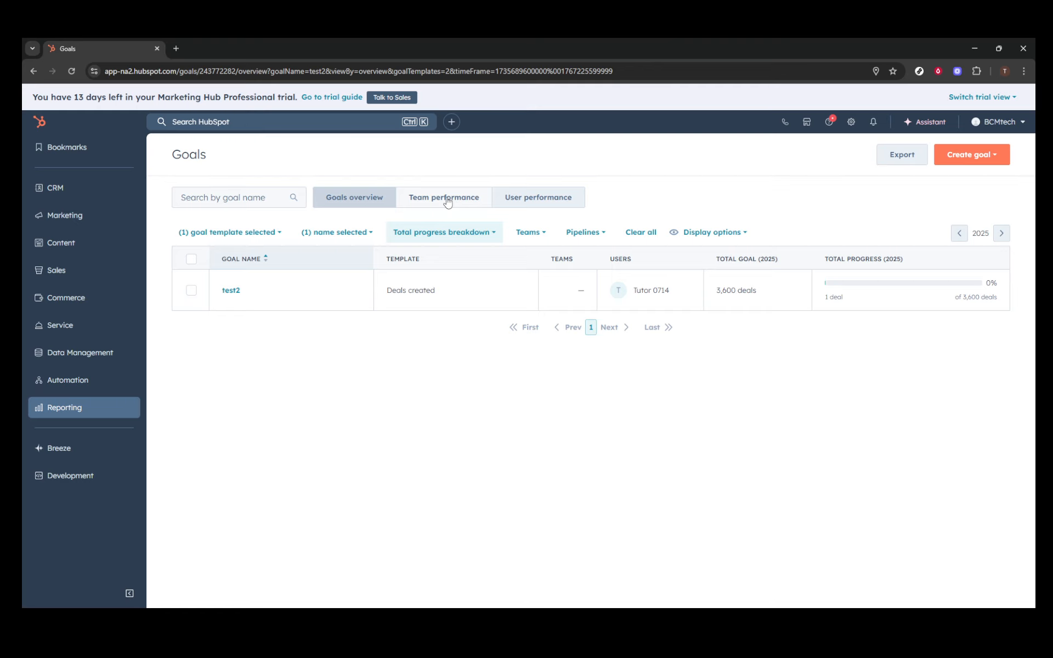
left_click(447, 202)
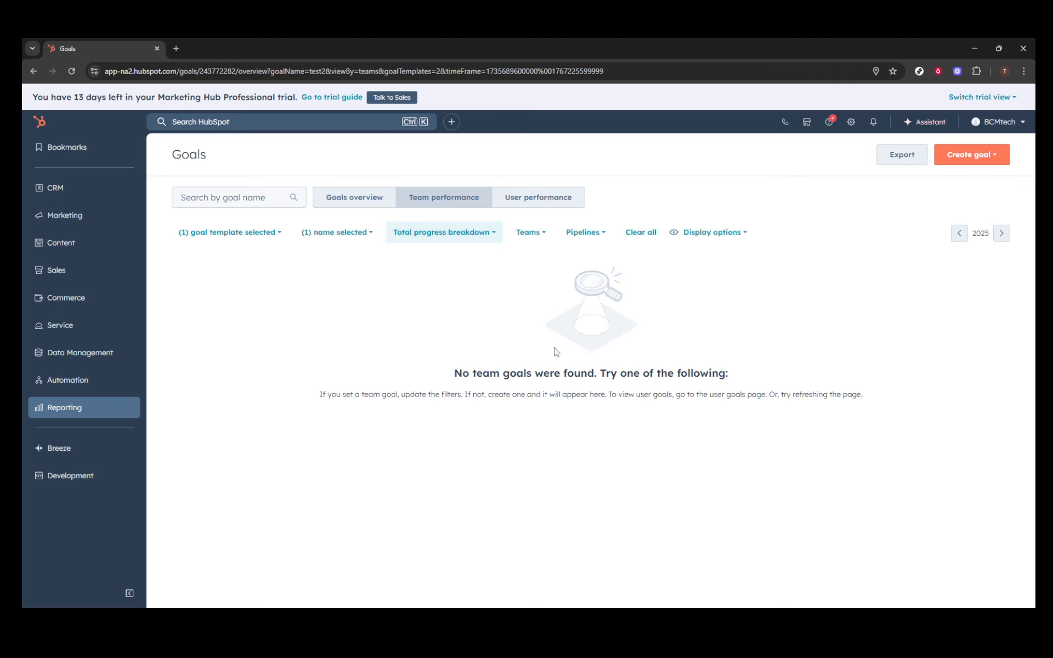
left_click(560, 201)
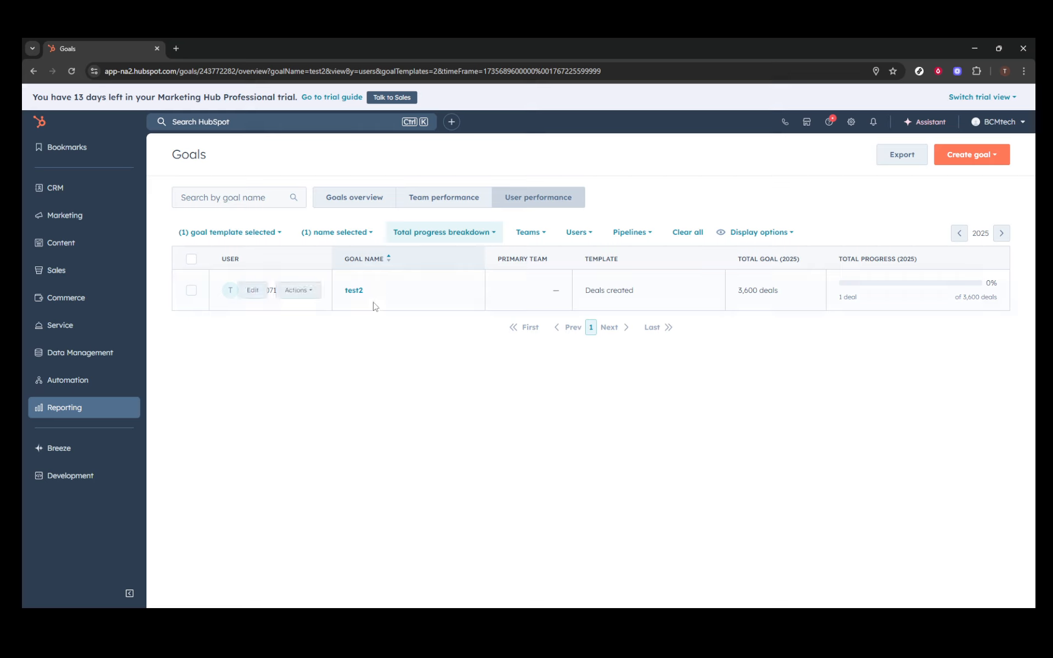
left_click(349, 205)
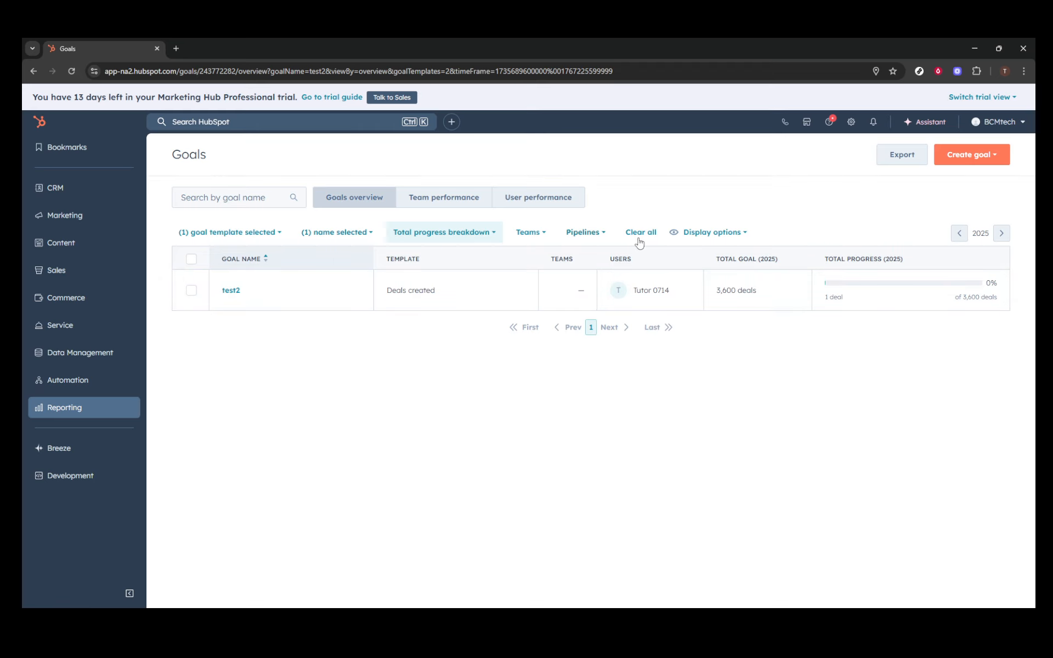
- Turn on Show Status in the goals list display options
left_click(750, 236)
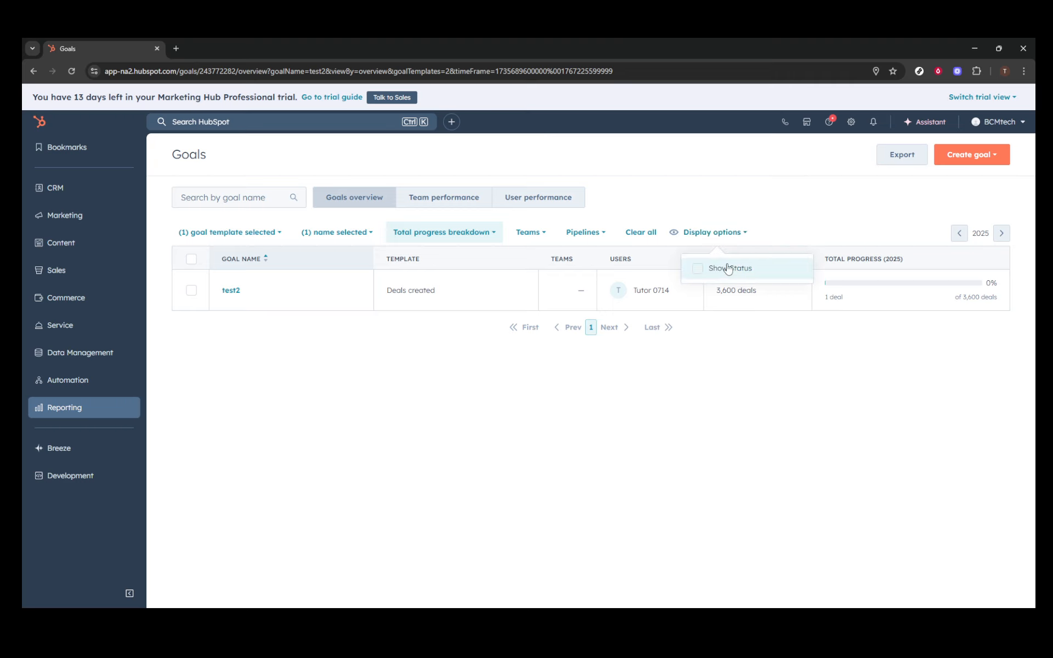
left_click(699, 272)
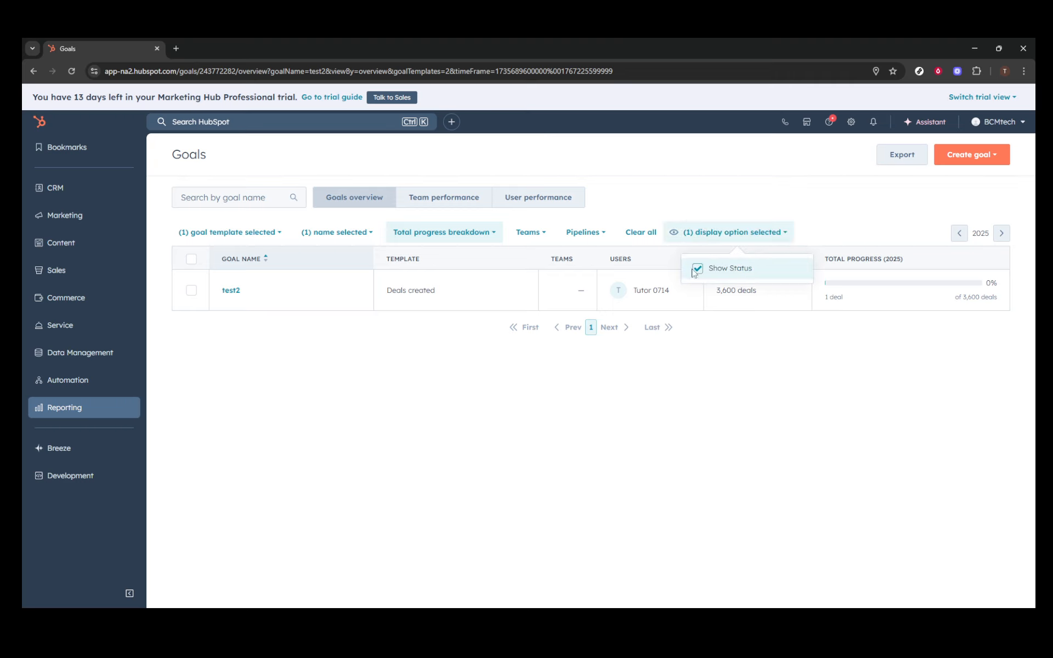
left_click(715, 208)
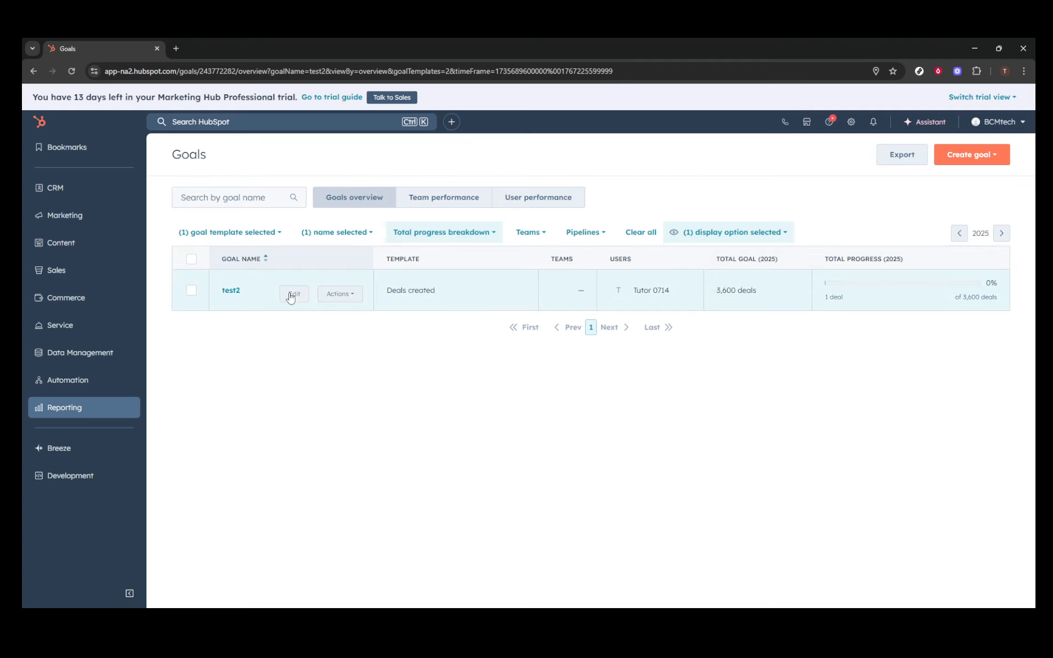
- Open test2's edit page, return to the overview, and open test2's Actions menu
left_click(295, 296)
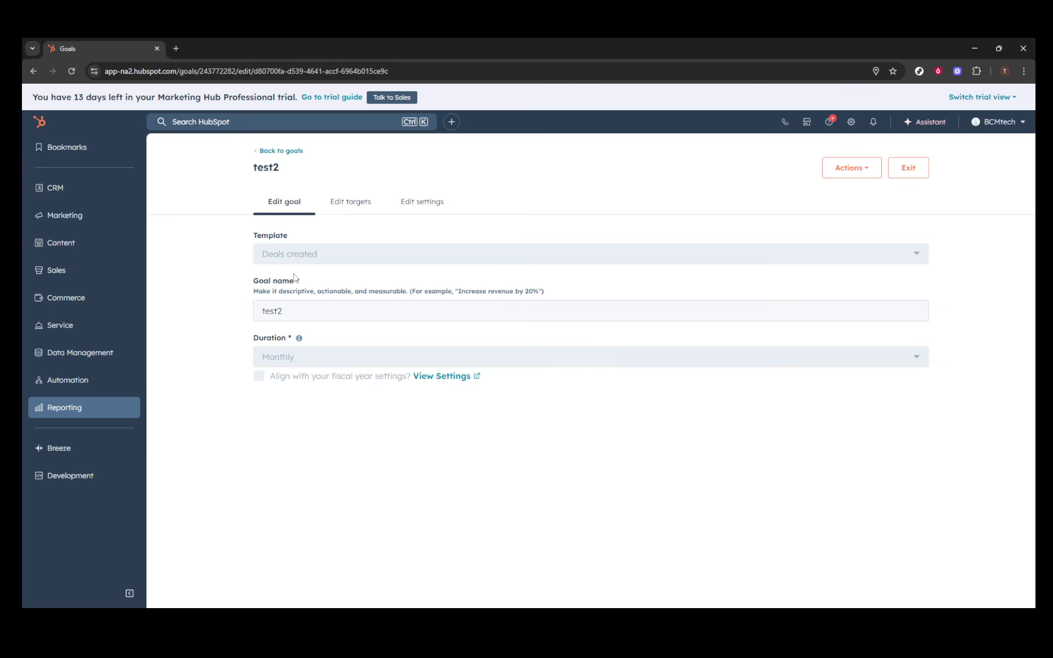
left_click(32, 71)
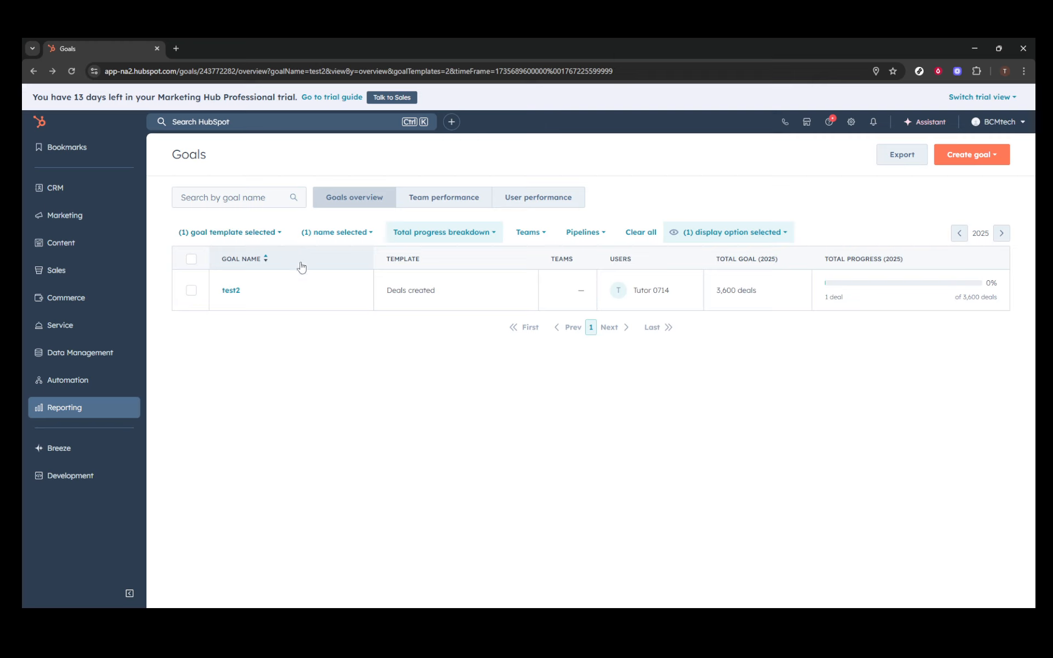
left_click(357, 298)
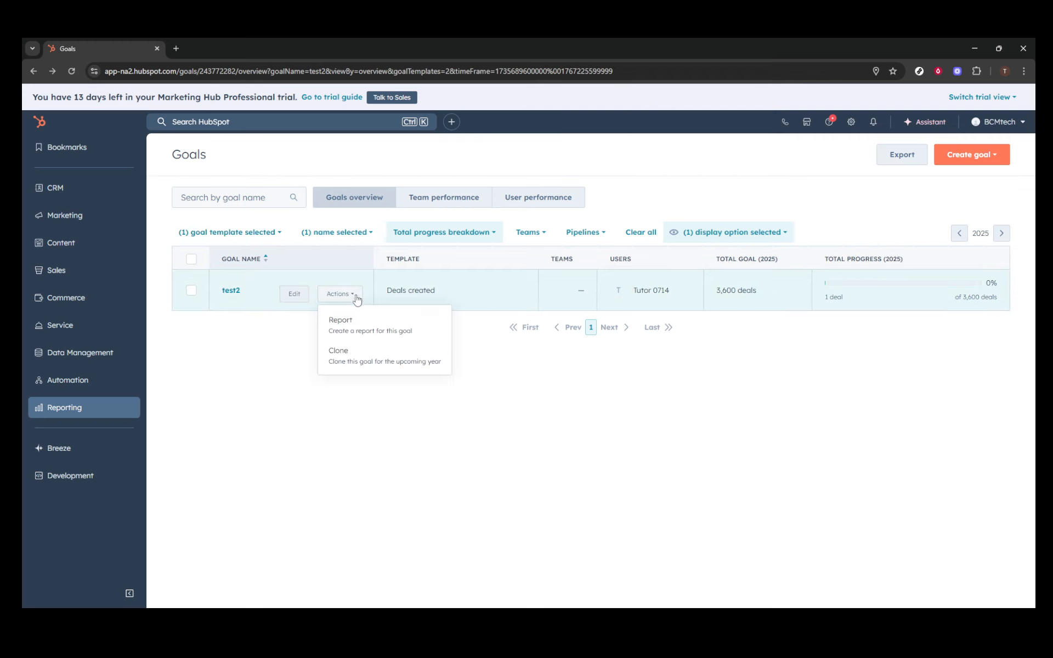